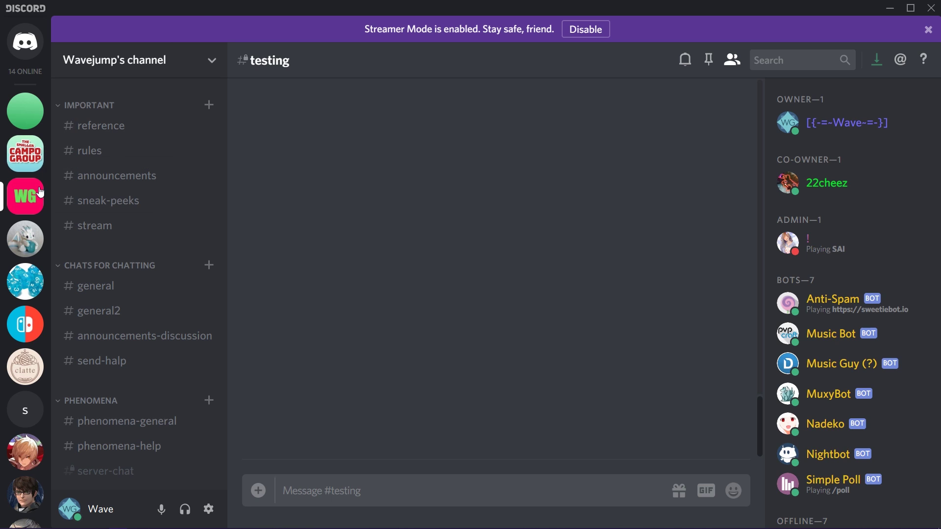
Post '*Sure... I definitely believe you*' as an italic message in #testing
right_click(31, 208)
left_click(449, 235)
type("*Sur")
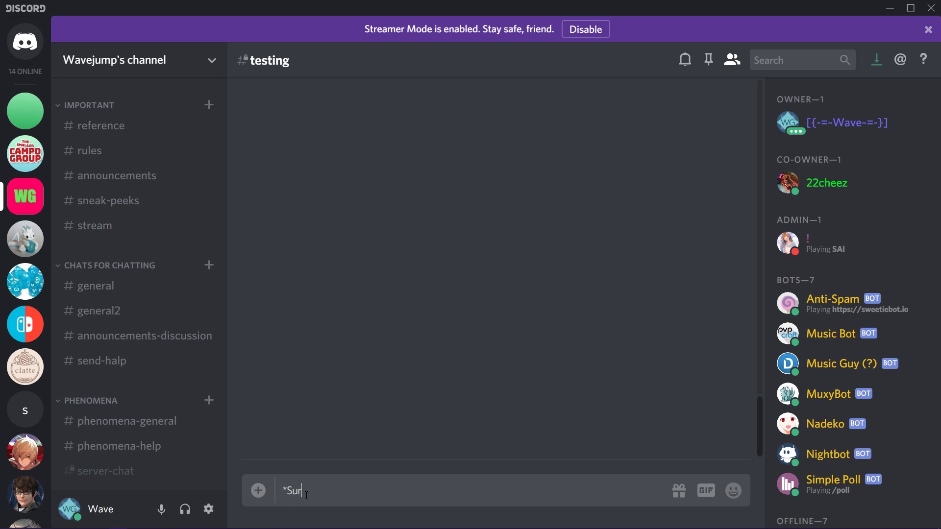
type("e... I definitely believe you*")
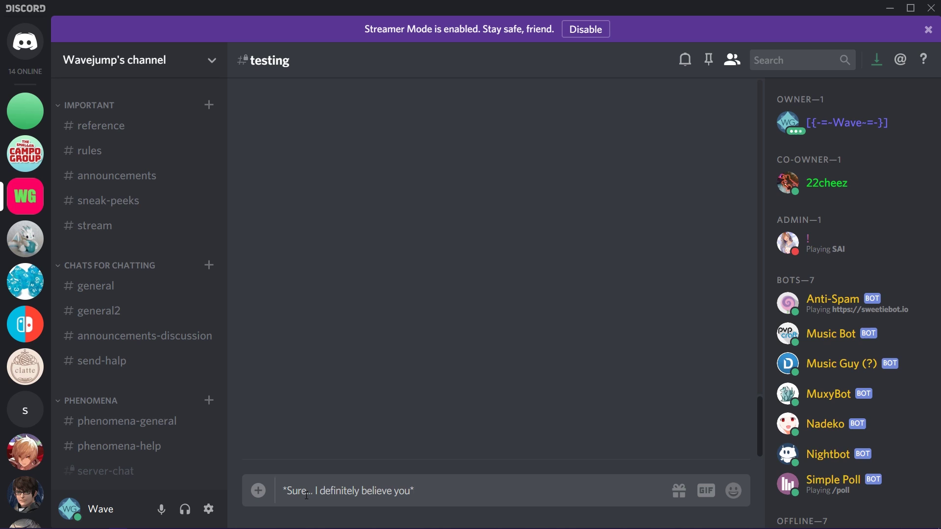
key("Return")
Reopen the italic message in Edit Message to inspect its asterisk markup, then cancel
triple_click(460, 431)
left_click(387, 491)
right_click(387, 492)
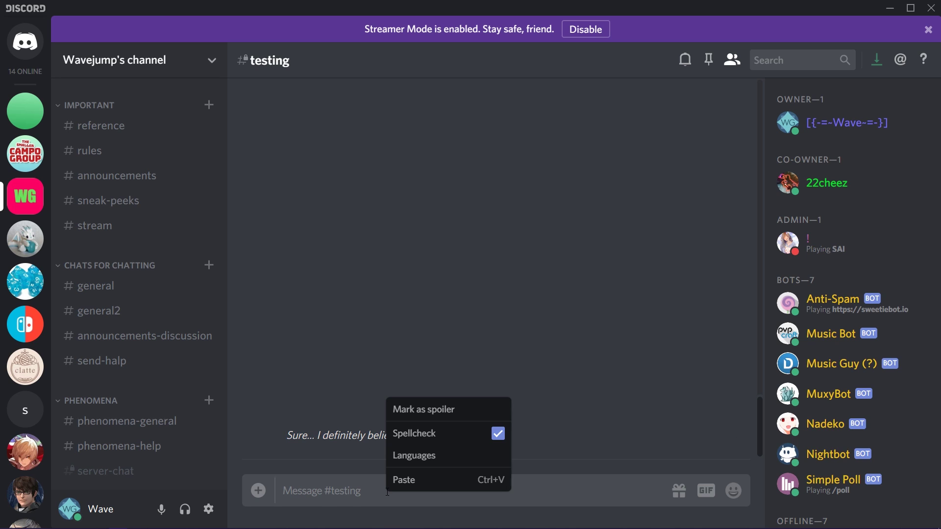
right_click(341, 435)
left_click(384, 352)
double_click(421, 410)
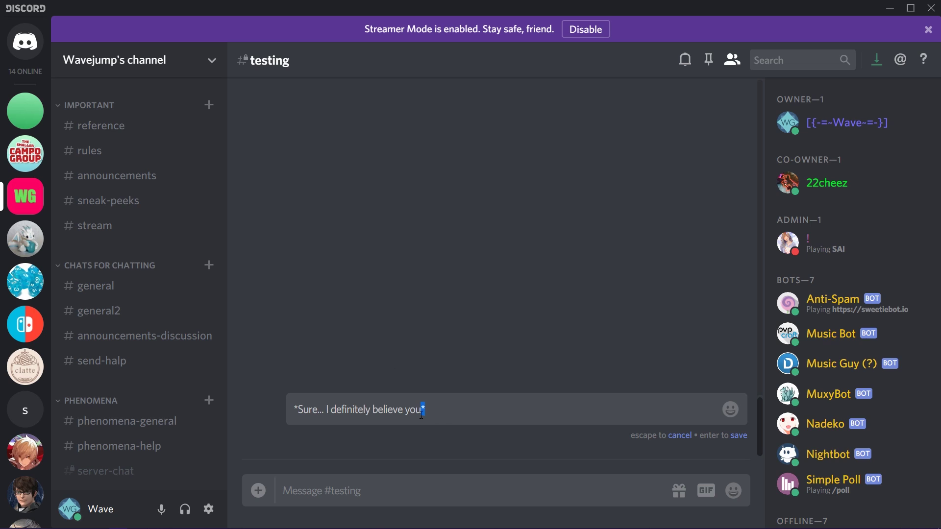
double_click(296, 410)
left_click(303, 409)
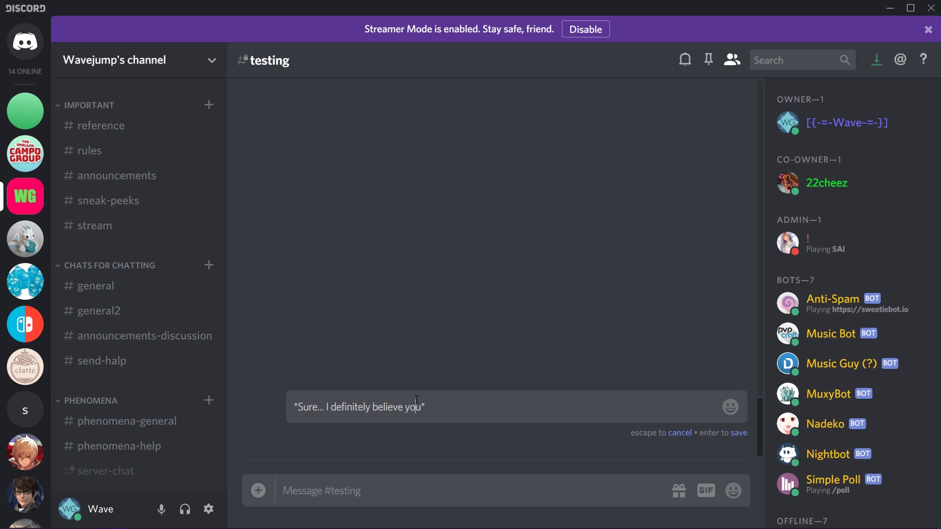
left_click(686, 436)
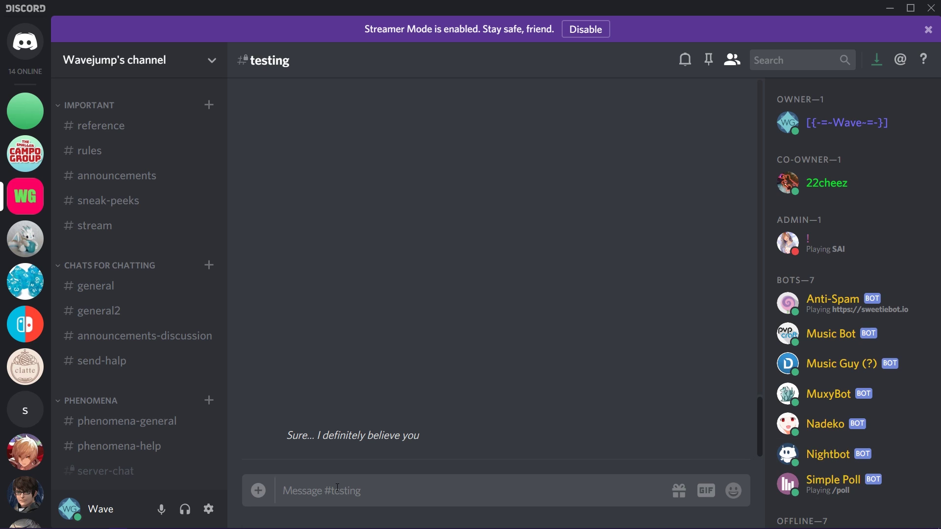
Post '_Other italic text here_' as a second italic message
key("BackSpace")
type("_Other italic text here_")
key("Return")
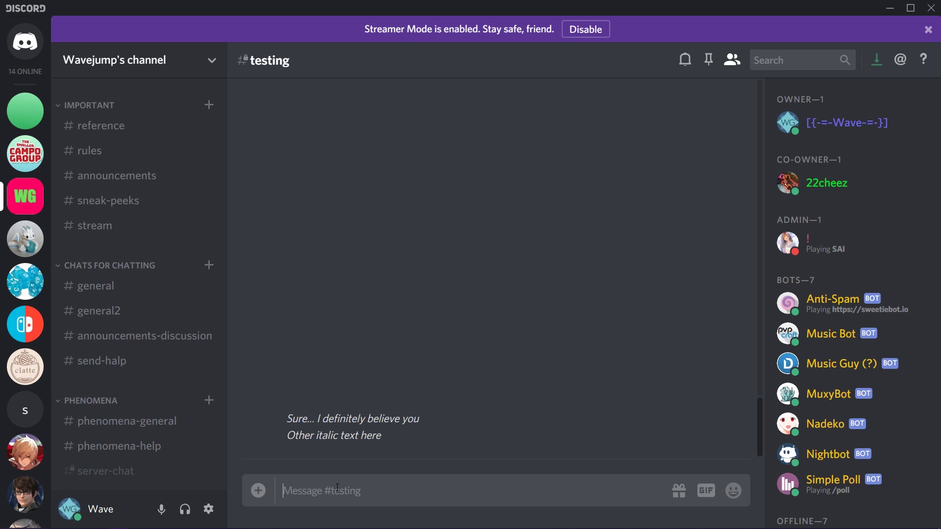
Test interface zoom with Ctrl+minus, Ctrl+plus and Ctrl+0
key("ctrl+minus")
key("ctrl+equal")
key("ctrl+0")
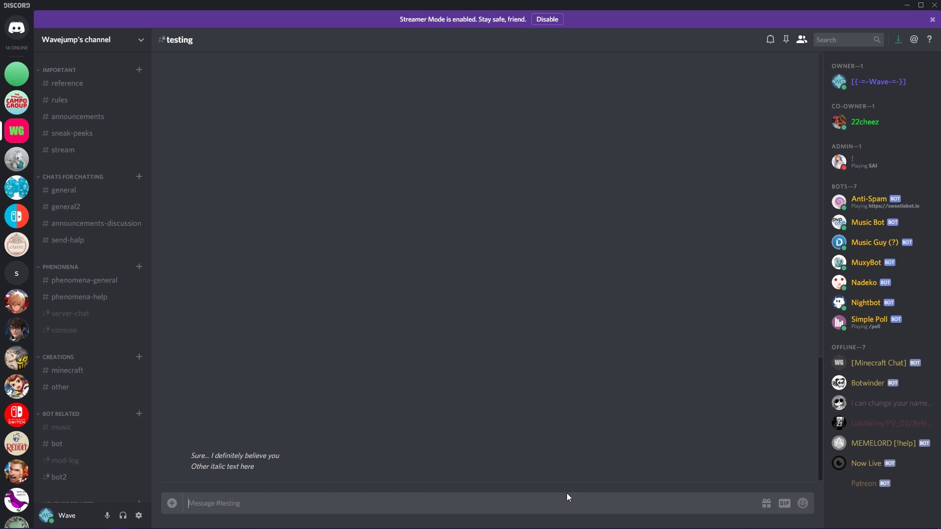
key("ctrl+equal")
key("ctrl+equal")
key("ctrl+equal")
key("ctrl+equal")
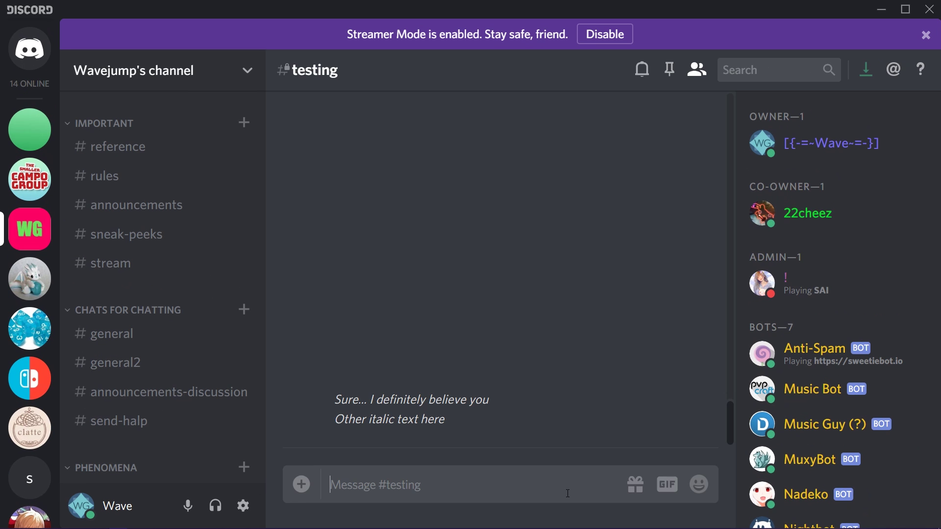
key("ctrl+minus")
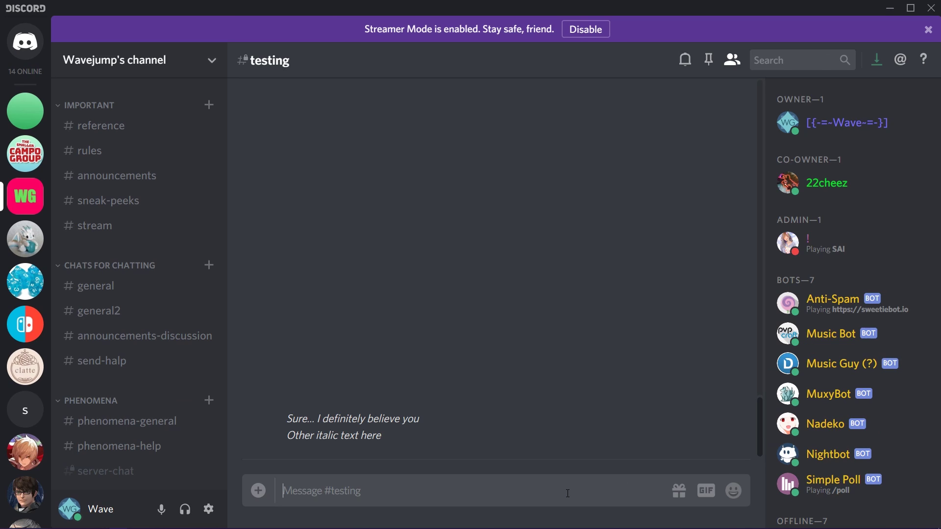
Post '**This is a bold statement to make**' as a bold message
type("**Bold t")
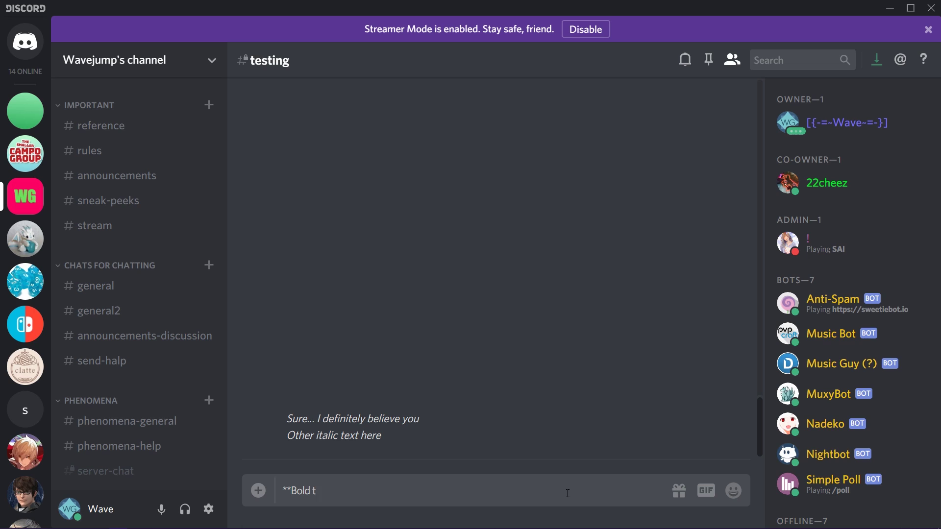
key("ctrl+BackSpace")
type("This is a bold statement to m")
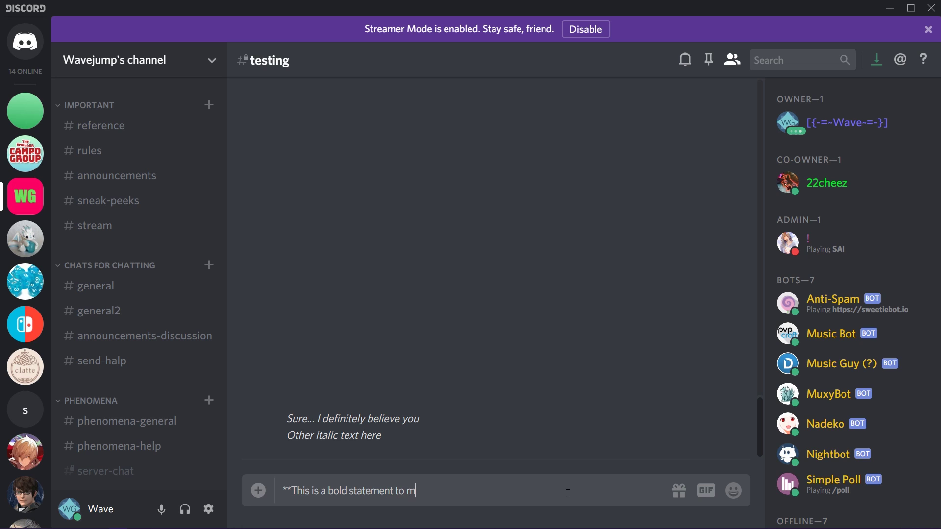
type("ake**")
key("Return")
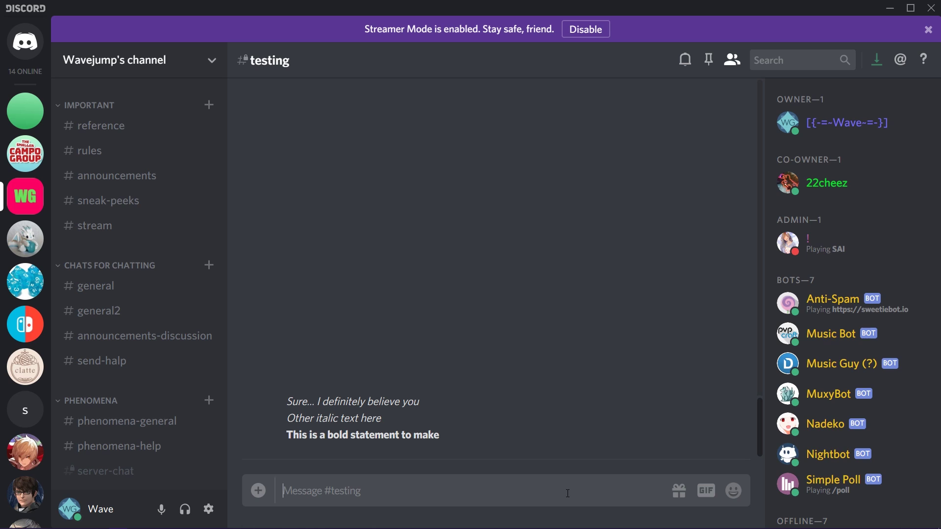
Reopen the bold message for editing to view its markup, then cancel
key("Up")
left_click_drag(450, 408, 293, 409)
left_click(681, 436)
Post '_**Italic and bold text**_' in bold italics, then begin typing 'The answer is'
type("_")
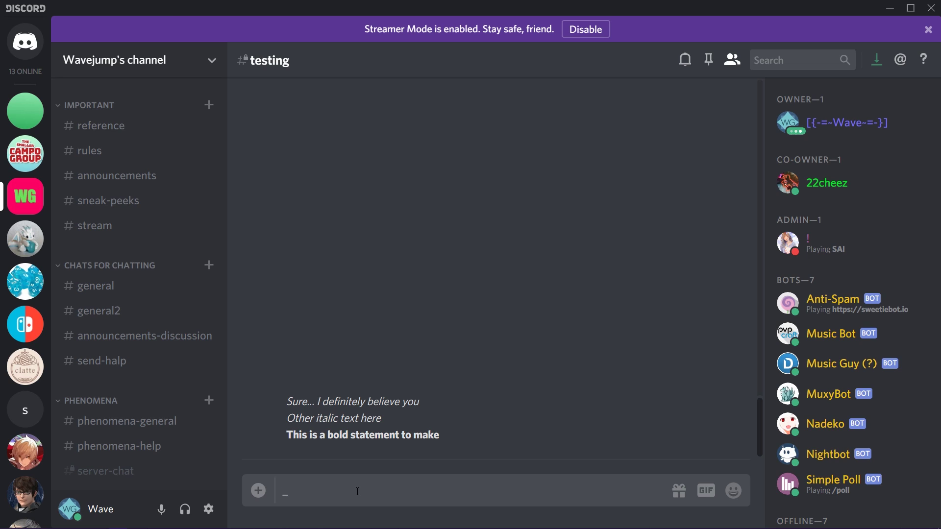
type("**Italic and bold text**_")
key("Return")
left_click_drag(397, 433, 246, 439)
left_click(322, 479)
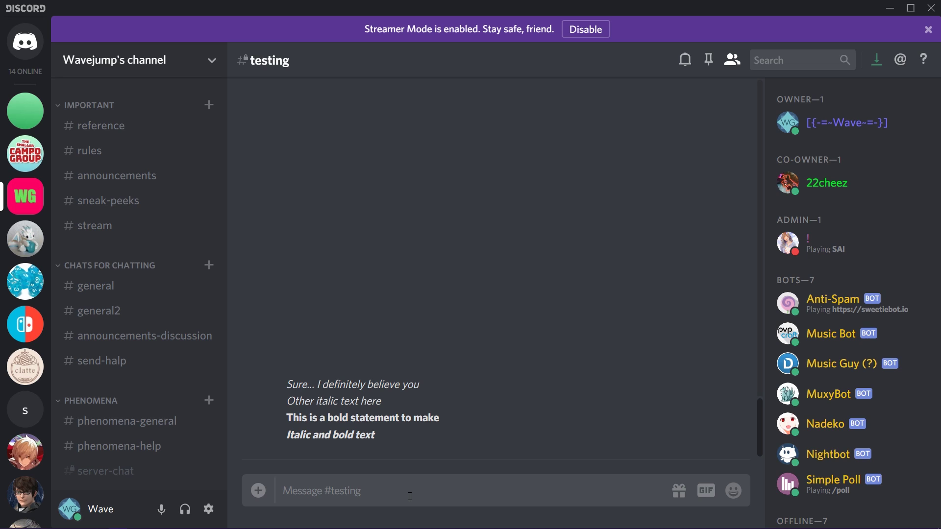
type("The answer is")
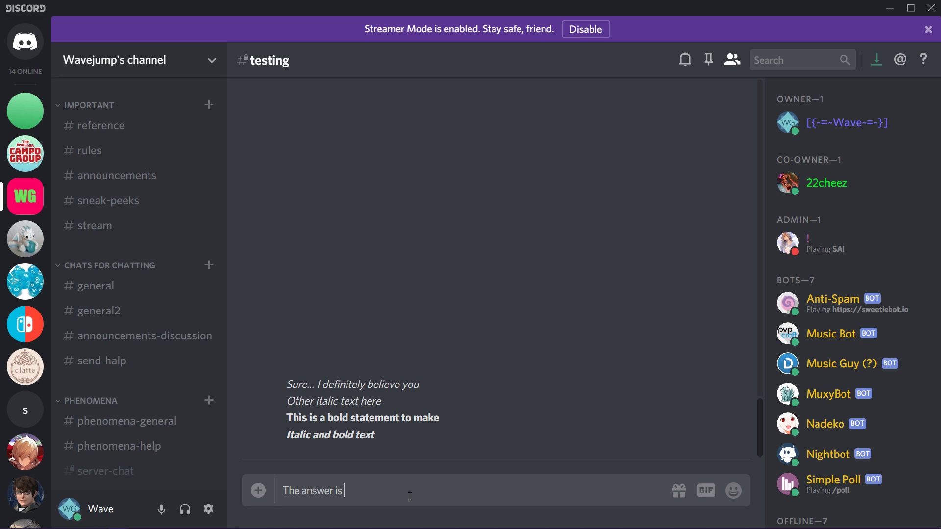
Send 'The answer is ~~seven~~ nine' with 'seven' struck through, then start a new message with an underscore
type("~~~~")
key("shift+Left")
key("shift+Left")
key("Right")
type("seven")
key("Right")
key("Right")
type("nine")
key("Return")
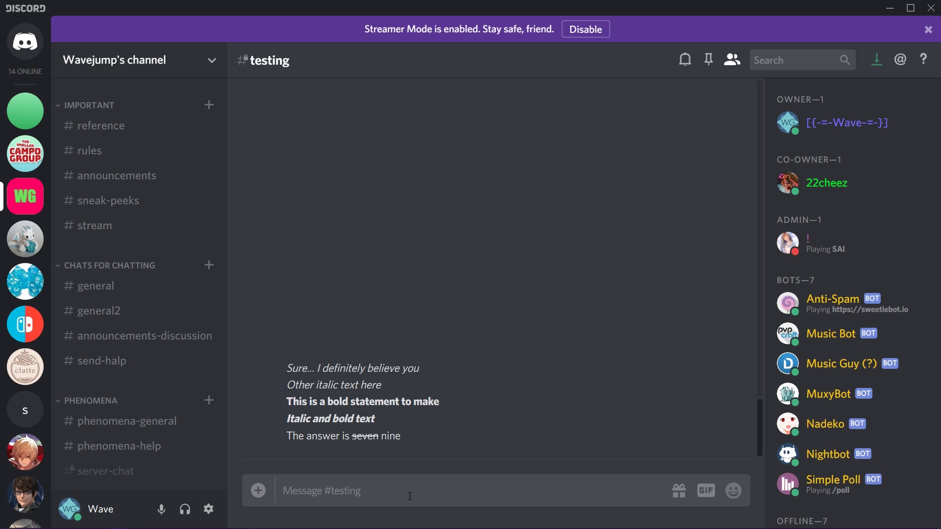
type("_")
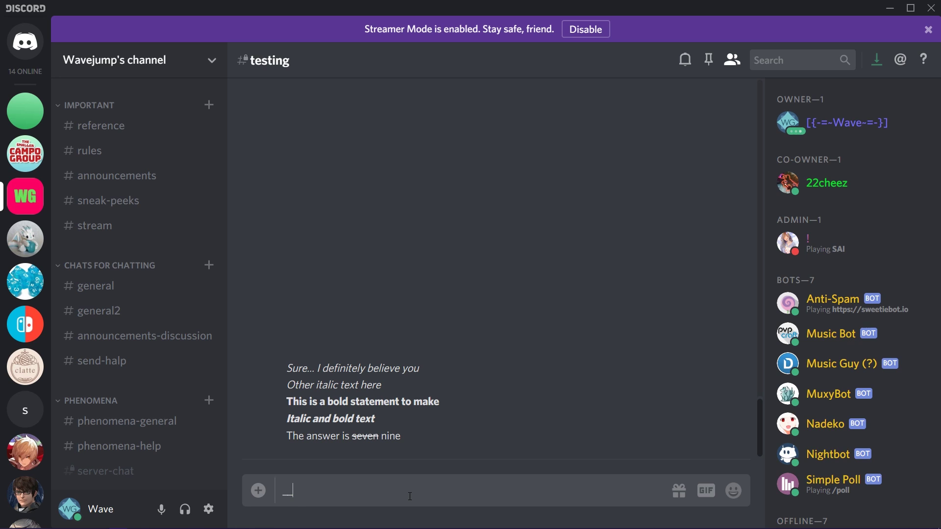
Post '__Book Title Here__' as underlined text in #testing
type("Book Title Here")
type("__")
key("Return")
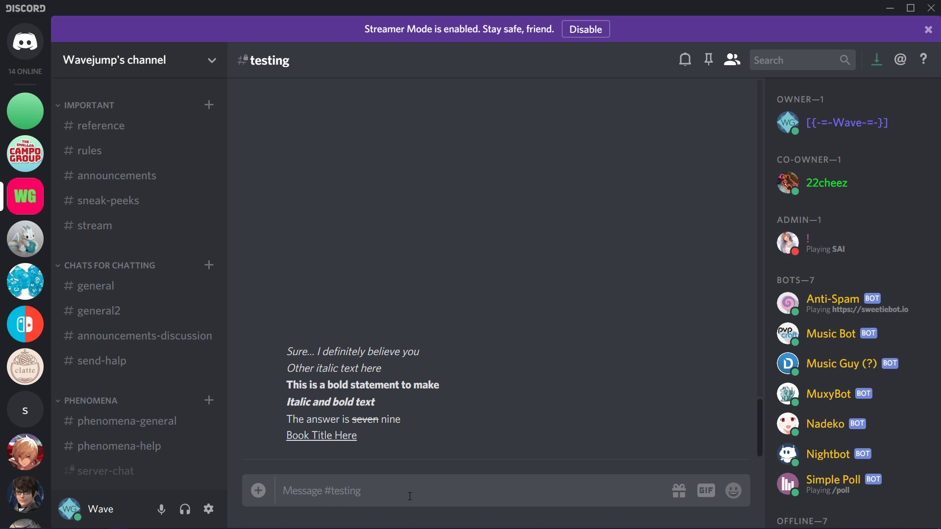
left_click_drag(398, 443, 240, 432)
left_click(273, 434)
Send '__***Underlined, bold, and italic text***__' combining underline, bold and italic
type("__*")
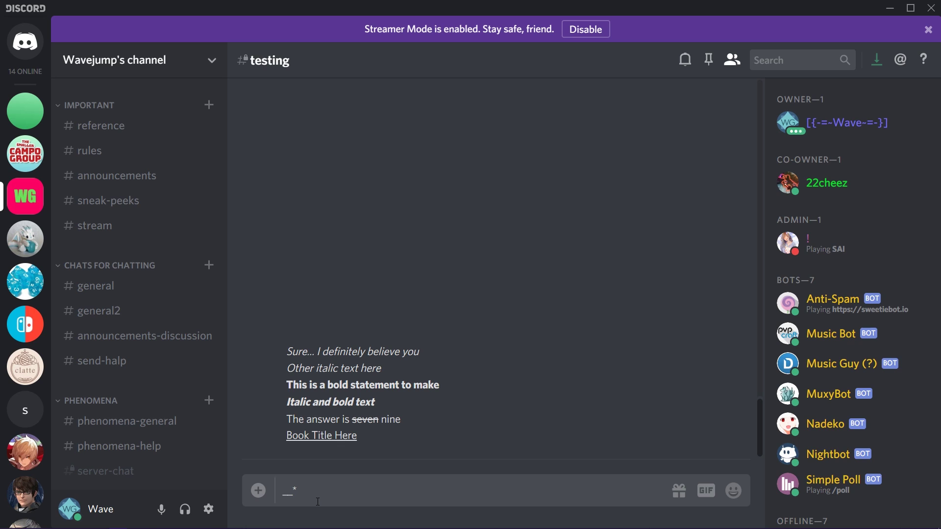
type("**Underlined, bold, and italic text***__")
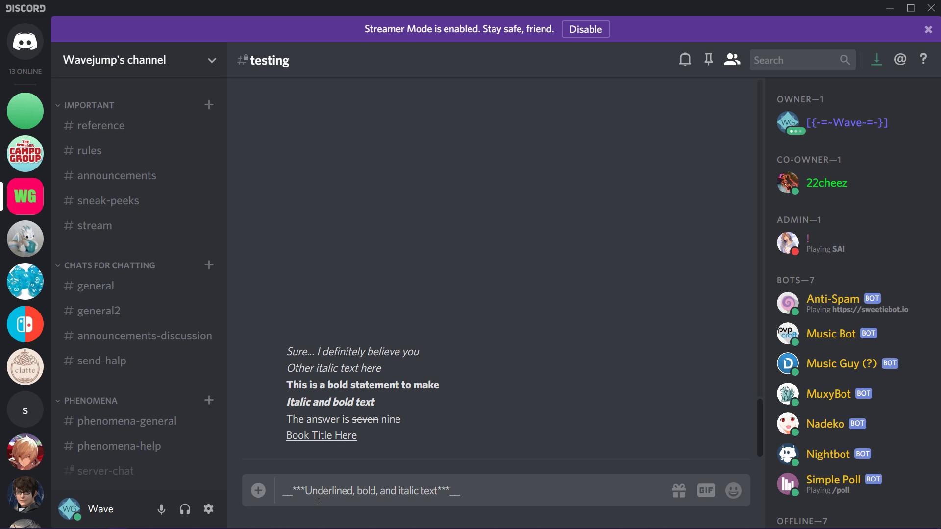
key("Return")
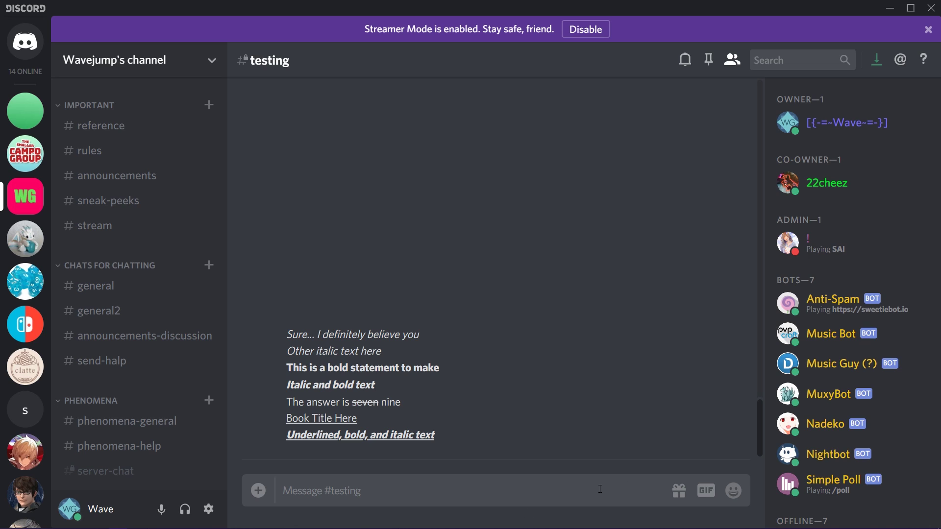
Send '~~__***Underlined, bold, italicized, strikethrough text***__~~', fixing 'strikethroughed' via spell-check
type("~~")
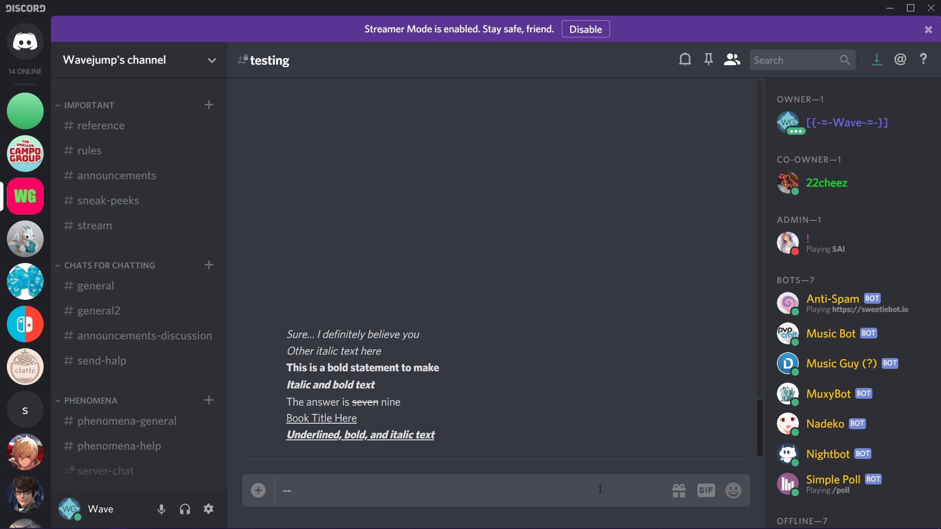
type("__***Underlined, bol")
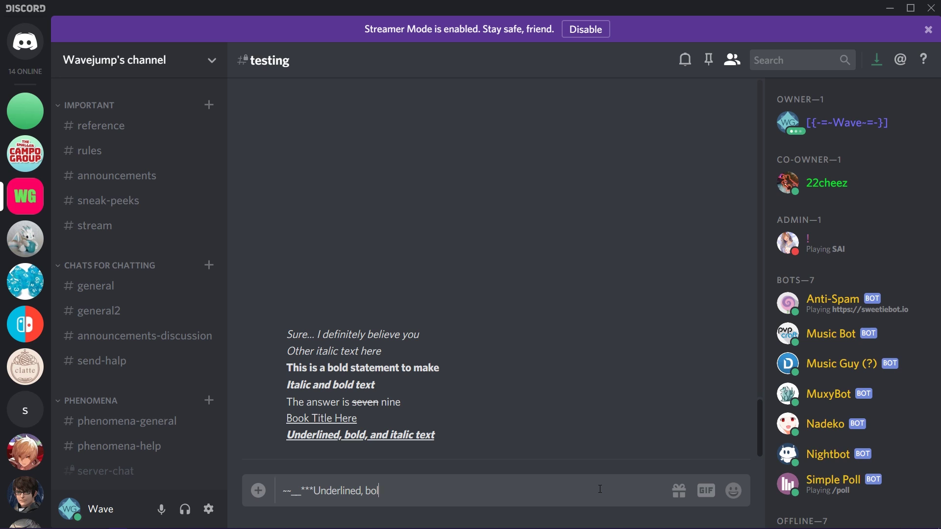
type("d, italicized, striketh")
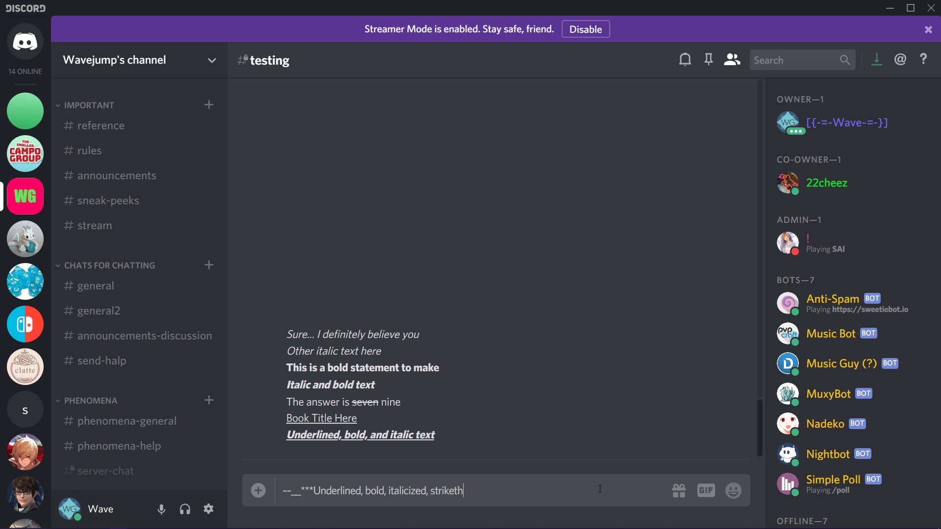
type("roughed text")
right_click(477, 494)
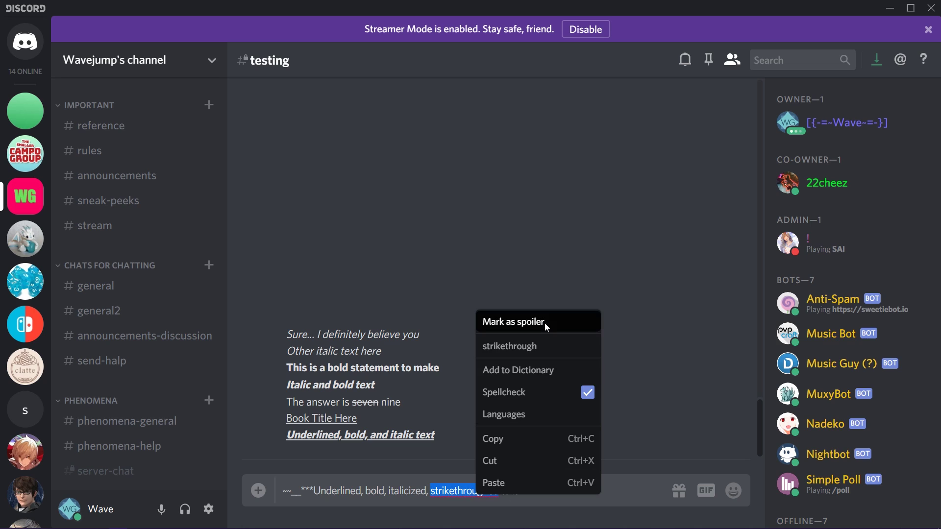
left_click(557, 342)
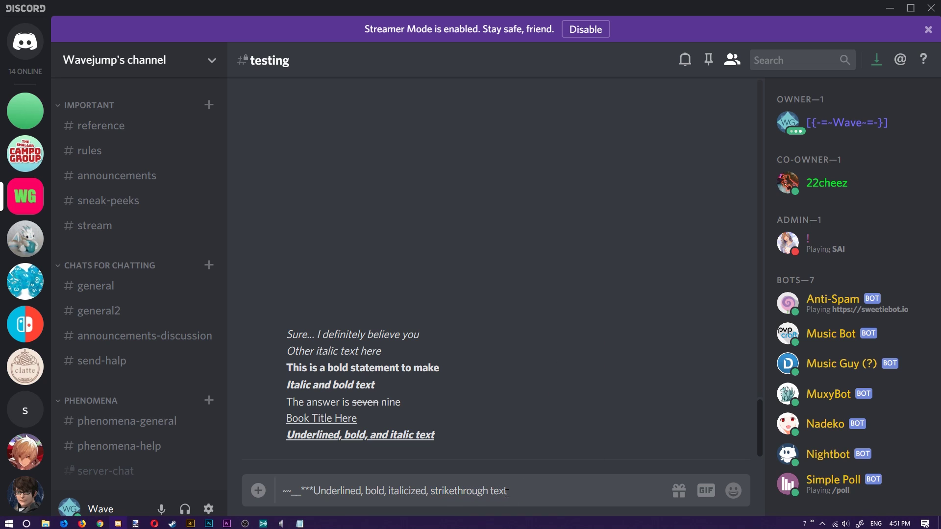
type("***__")
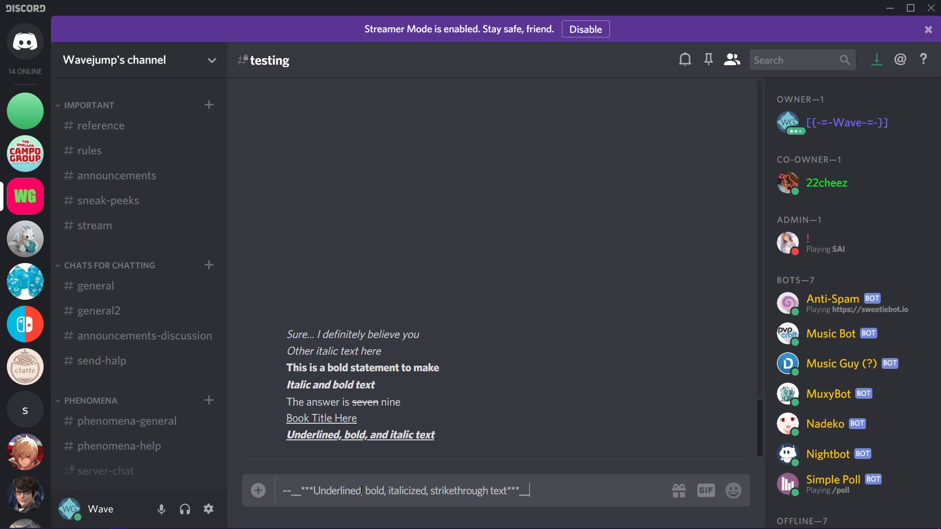
type("~~")
key("Return")
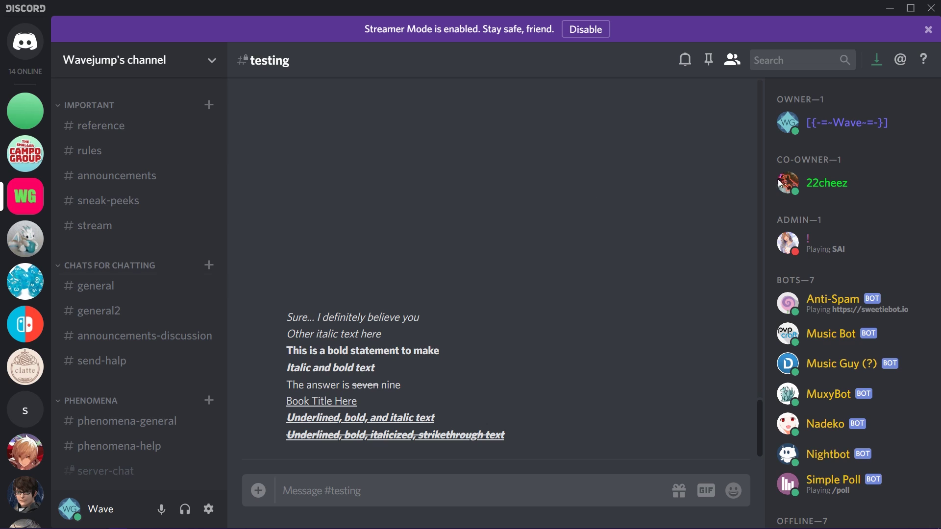
Close the purple Streamer Mode banner at the top of the window
left_click(928, 29)
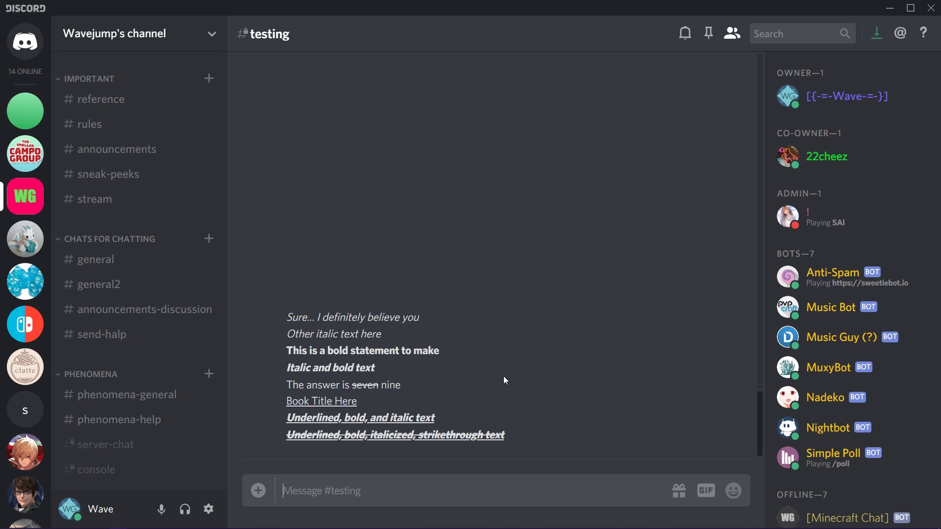
Post 'One line code block' wrapped in double backticks as inline code
type("``")
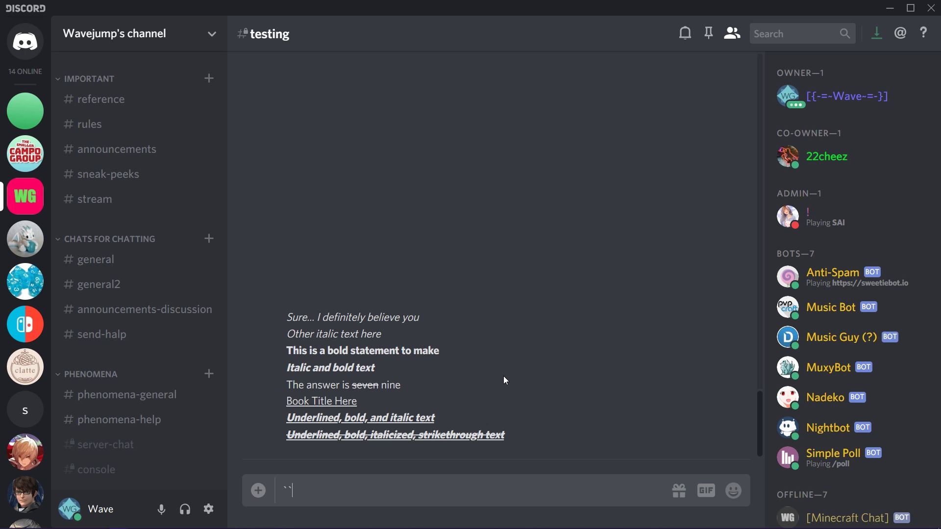
type("One line code blo")
type("ck")
key("Return")
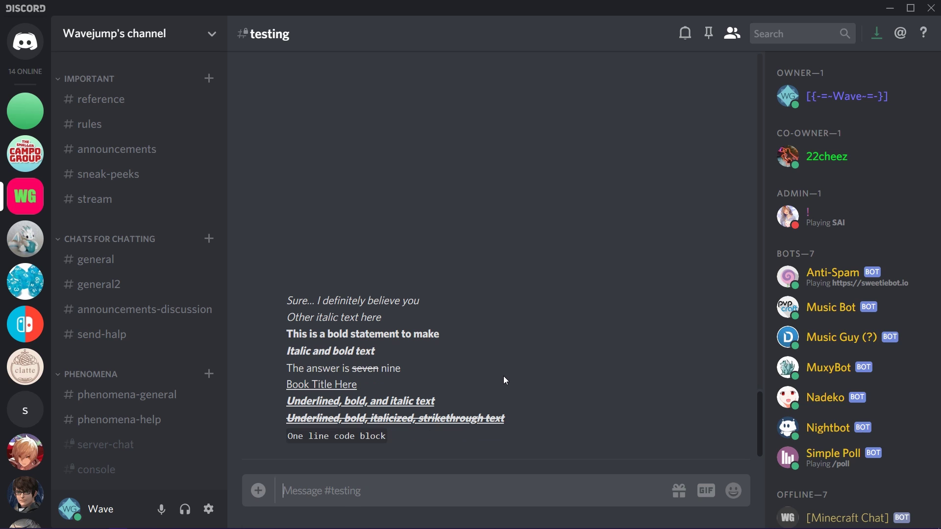
left_click_drag(399, 437, 280, 446)
left_click(282, 444)
Begin a code block with 'Example multiline block' and start the line 'here's another line'
type("``")
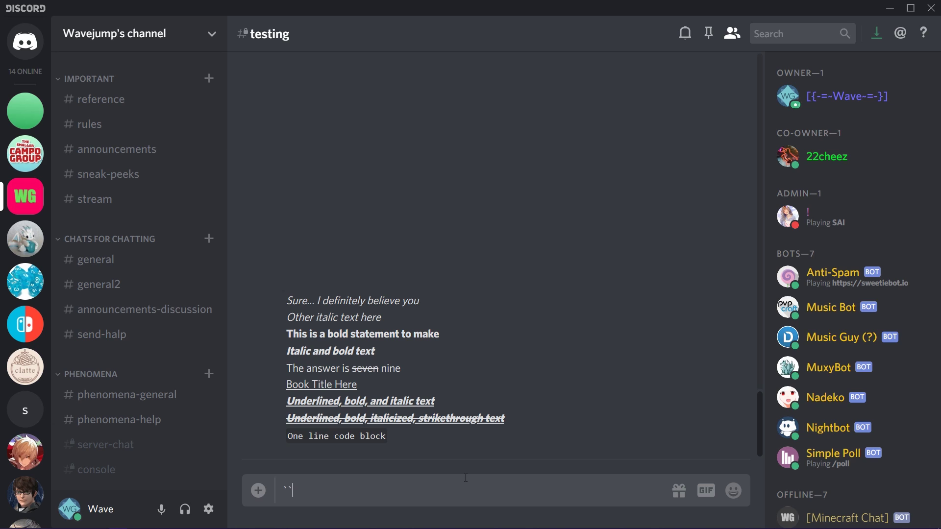
key("shift+Return")
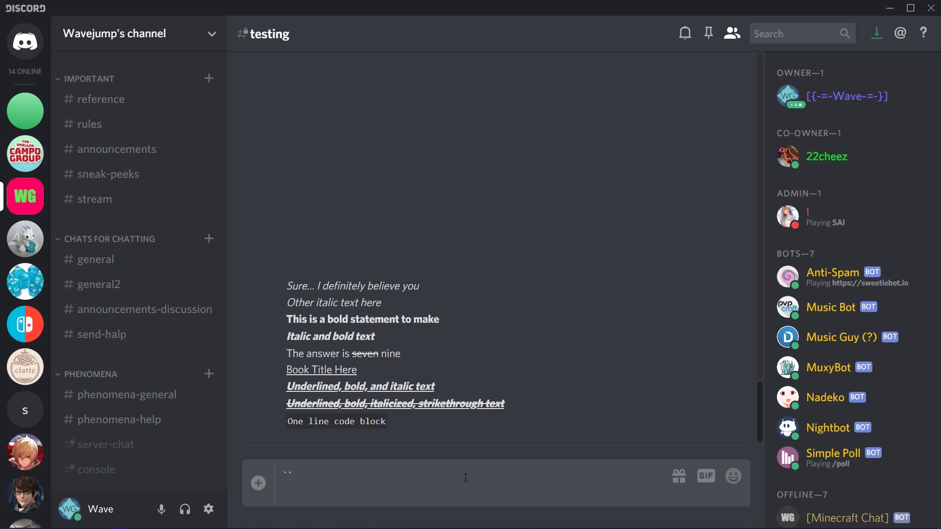
type("Example multiline block")
key("shift+Return")
key("BackSpace")
key("BackSpace")
type("k")
key("shift+Return")
type("here's noth")
key("BackSpace")
key("BackSpace")
key("BackSpace")
key("BackSpace")
key("BackSpace")
type("another line")
Finish 'here's another line!', close the fence, send it, then re-save it unchanged
key("BackSpace")
key("BackSpace")
type("ne!")
key("shift+Return")
type("```")
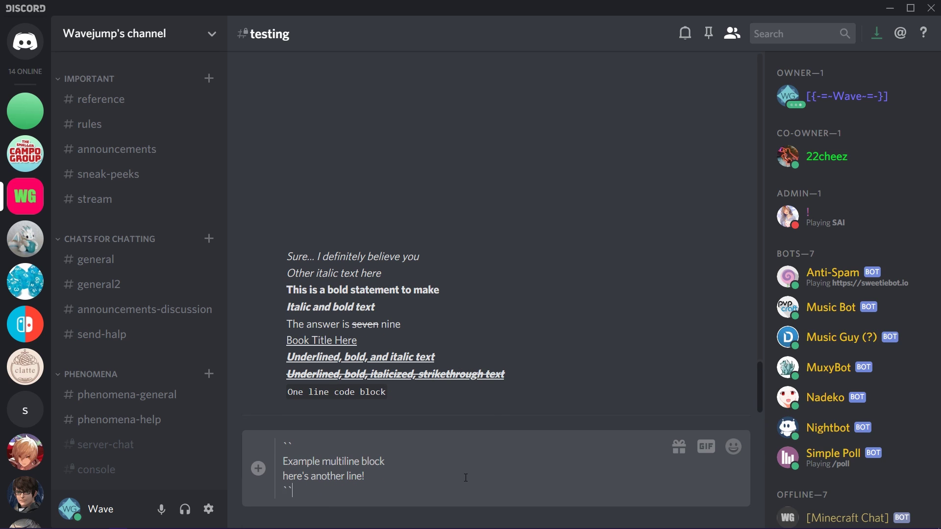
key("Return")
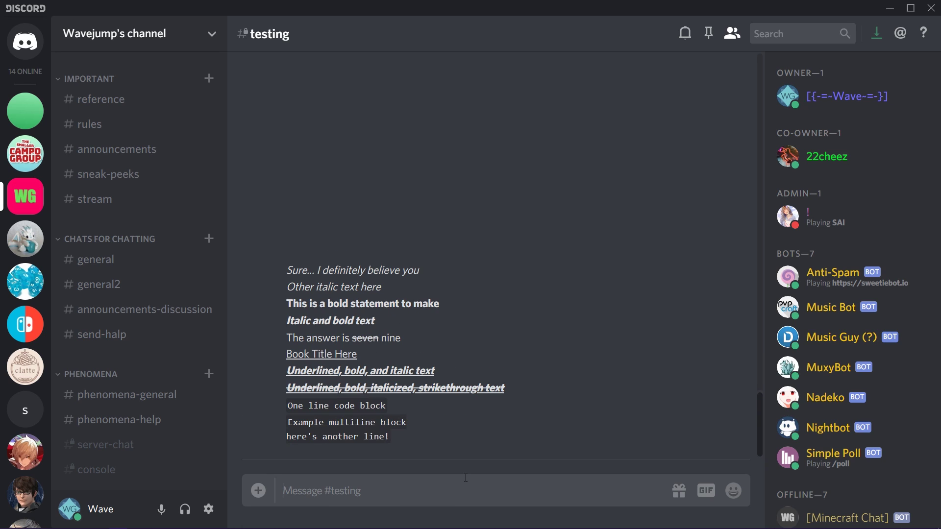
key("Up")
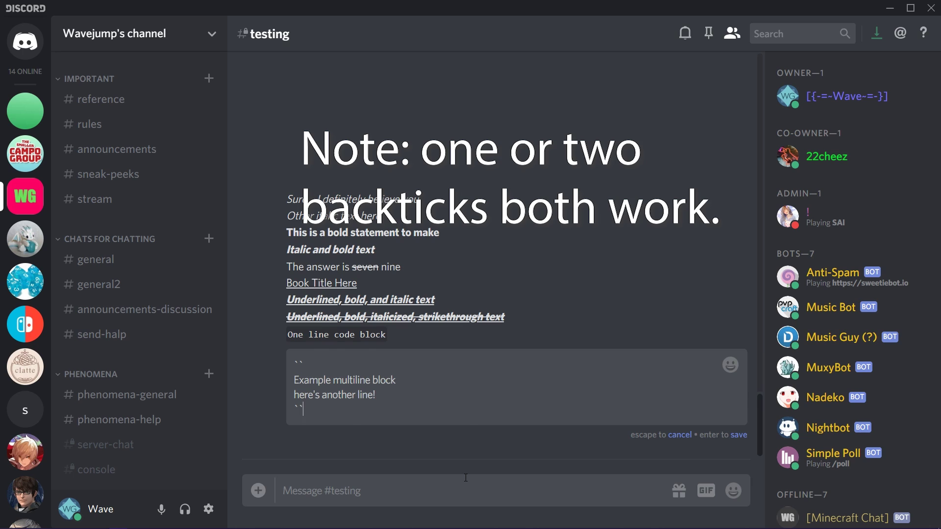
key("Return")
Start a new pair of ``` fences on separate lines in the message box
type("```")
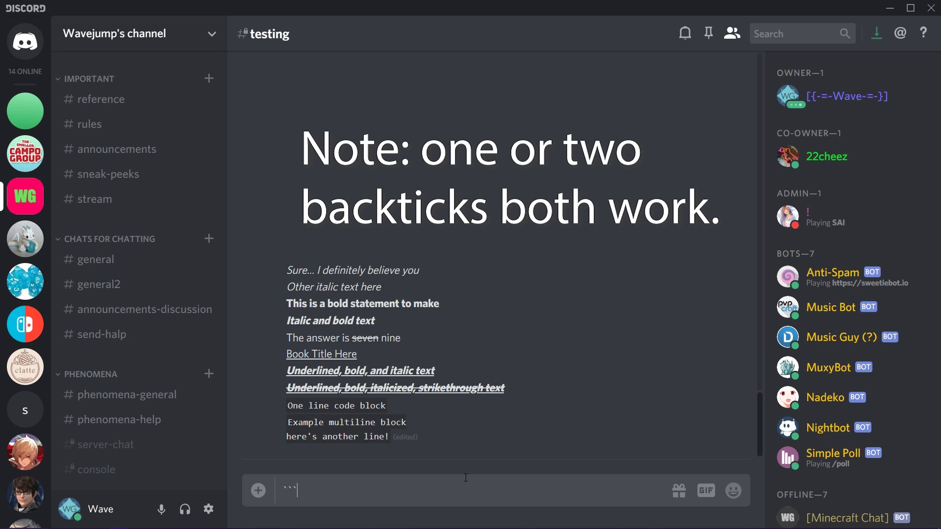
key("shift+Return")
type("```")
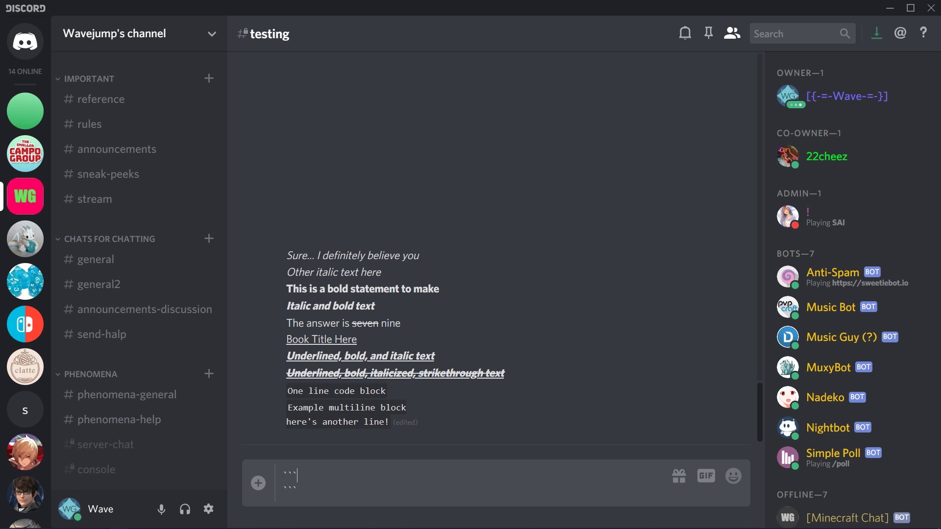
Send a css code block reading 'color: green;', correcting red to green
left_click(297, 475)
type("css")
key("shift+Return")
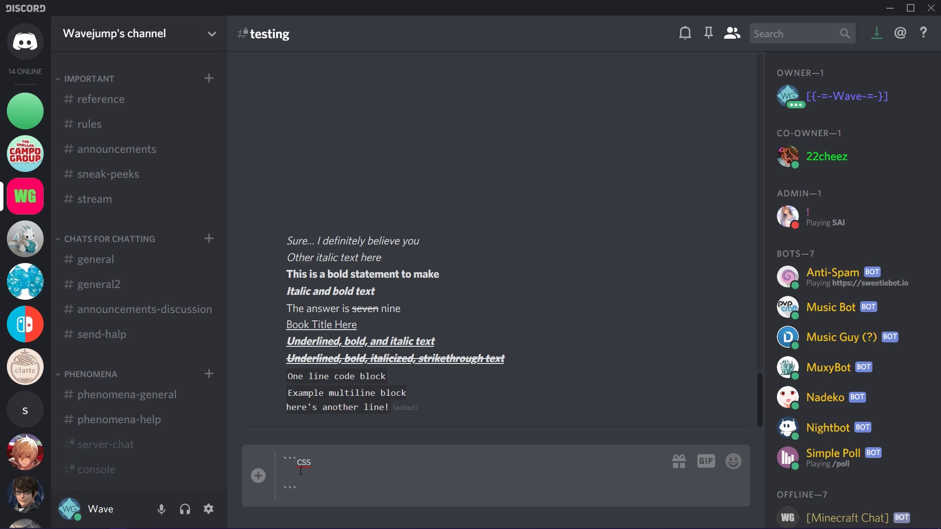
type("color: red;")
key("shift+Return")
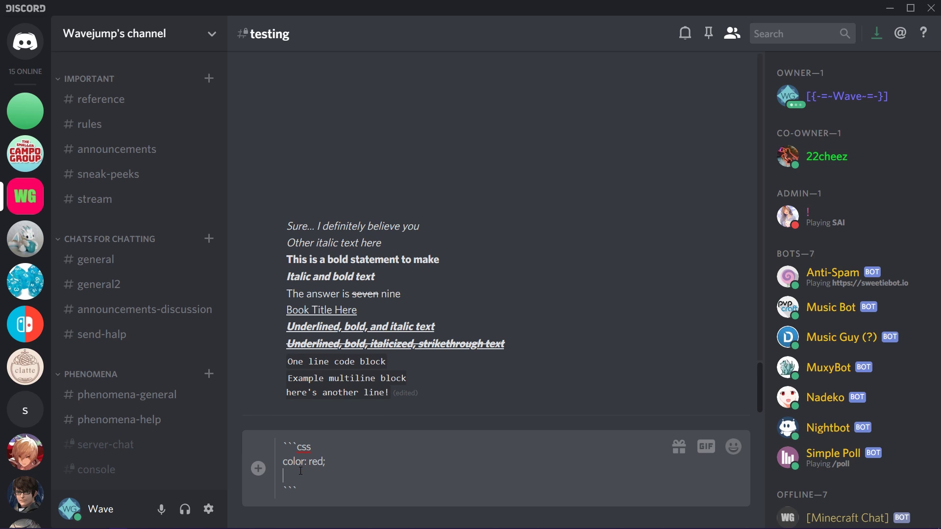
key("BackSpace")
key("Left")
key("BackSpace")
key("BackSpace")
key("BackSpace")
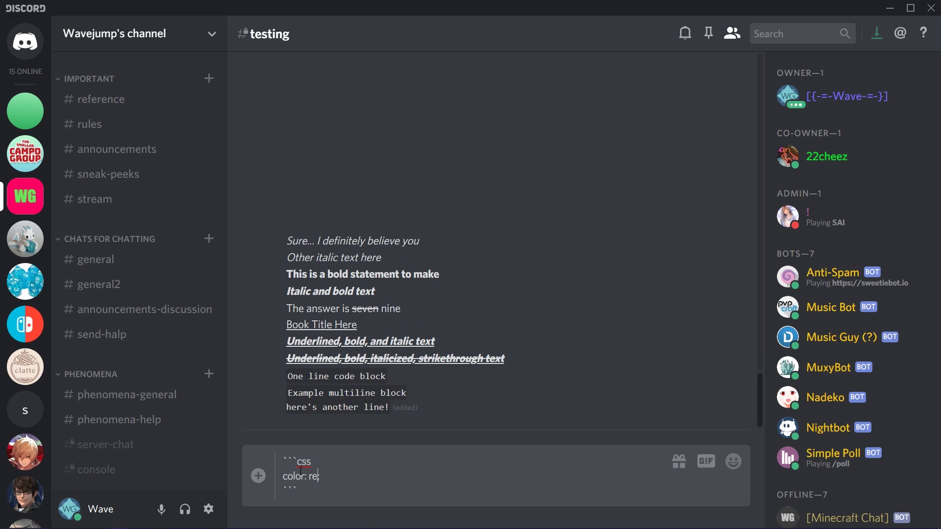
type("green")
key("Return")
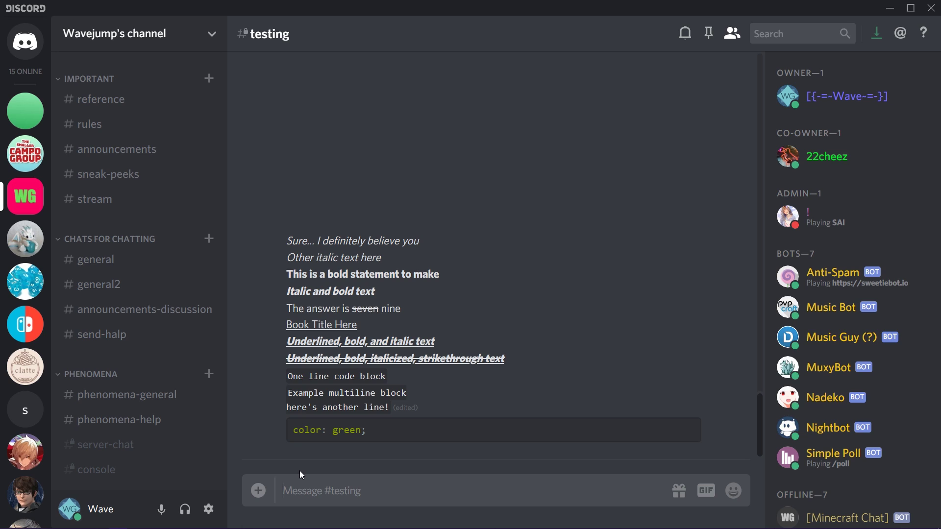
Edit the CSS message twice, adding then removing '{}' so 'color: green;' remains
key("Up")
type("{}")
key("shift+Return")
key("shift+Return")
key("BackSpace")
key("BackSpace")
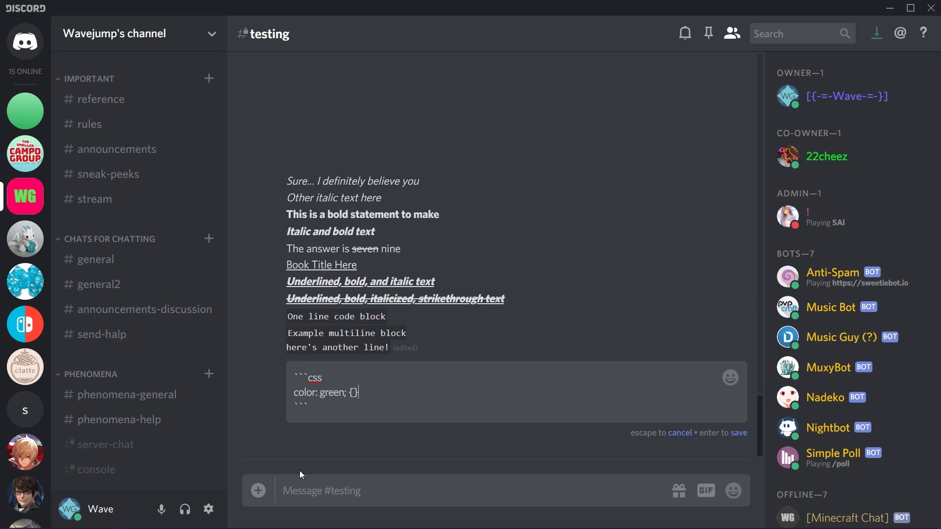
key("Return")
key("Up")
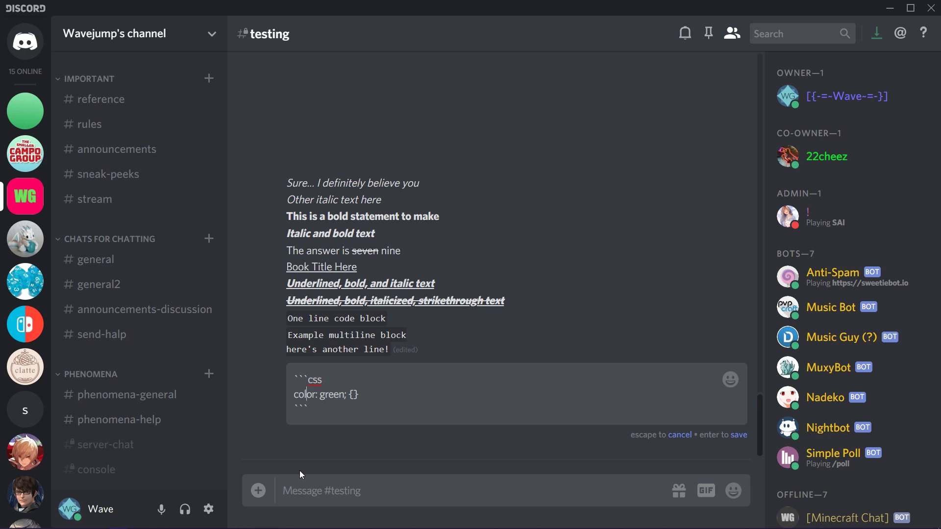
key("BackSpace")
key("BackSpace")
key("BackSpace")
key("Return")
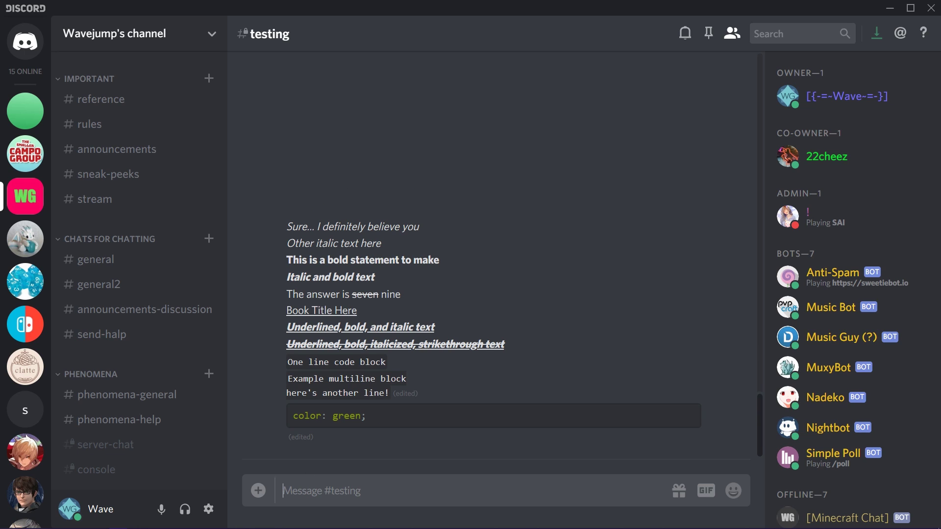
Open a ```js block with 'let exampleVariable = prompt("What should it equal?");' and 'console.log(exampleVariable);'
type("```")
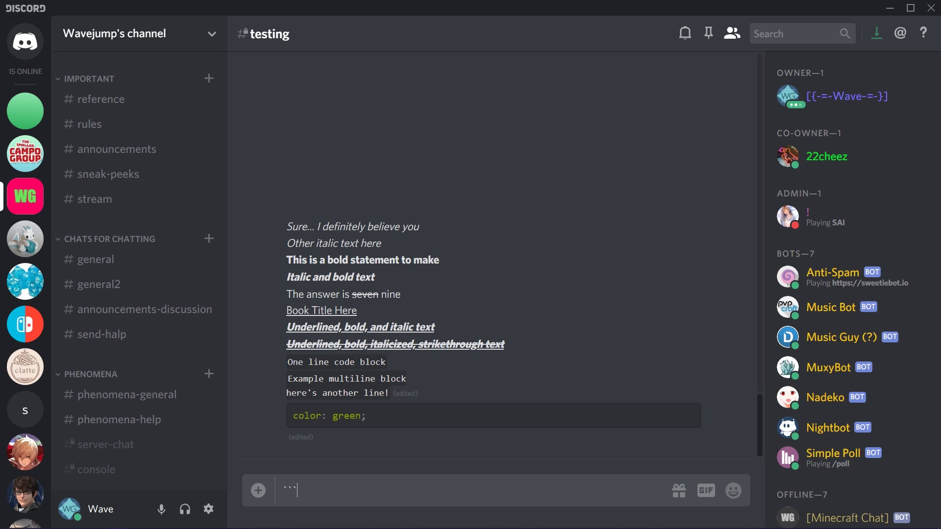
type("js")
key("shift+Return")
type("let exampleVari")
type("abel")
key("BackSpace")
key("BackSpace")
type("le = ")
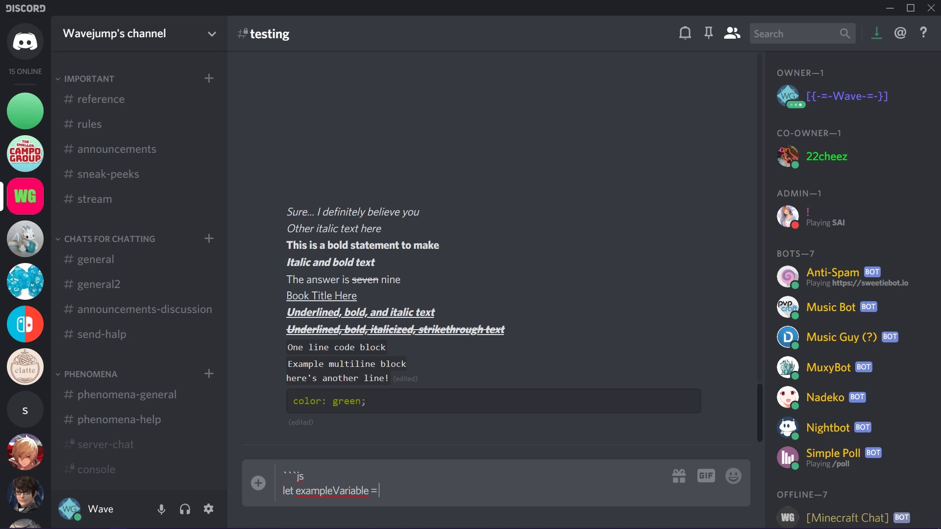
type("prompt(\"What should it equal?\");")
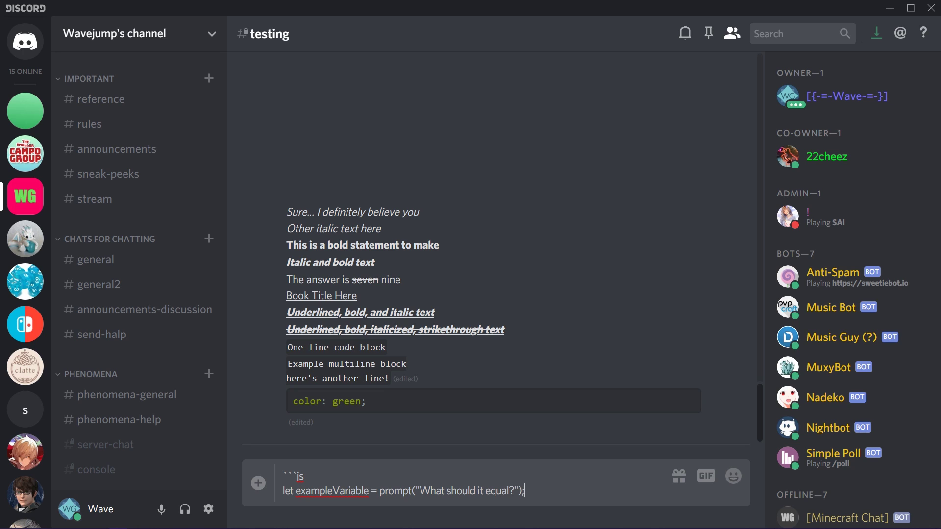
key("shift+Return")
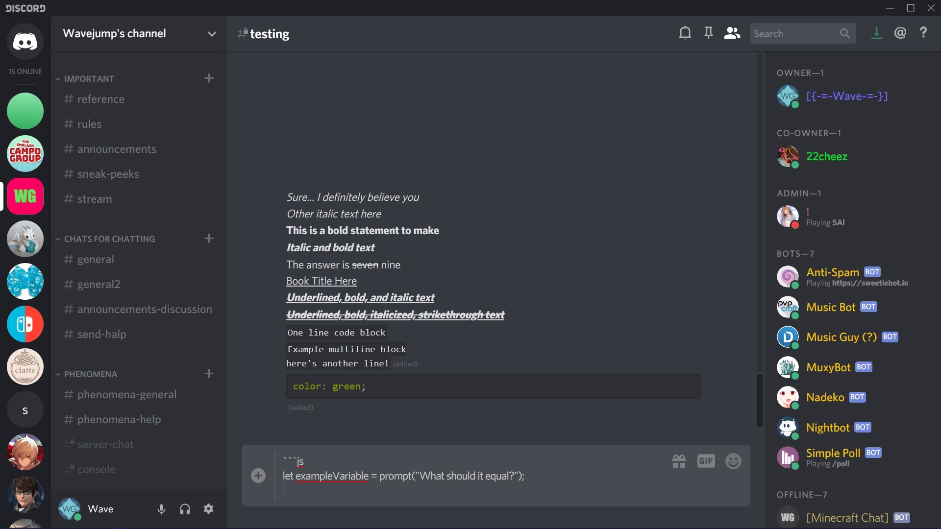
type("console.log")
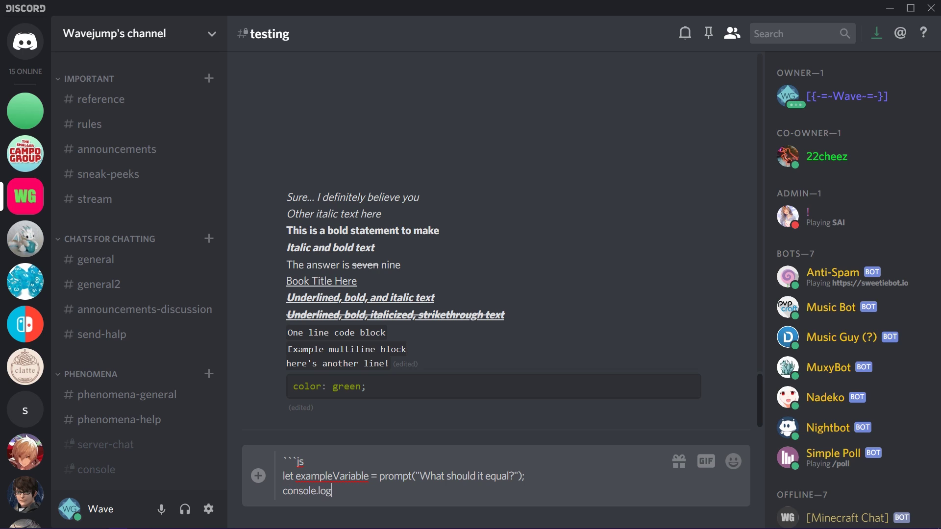
type("(exampleVariable);")
Close the JavaScript block with ``` and send it after checking the js tag
key("shift+Return")
type("```")
key("Up")
key("Up")
key("Up")
key("ctrl+shift+Left")
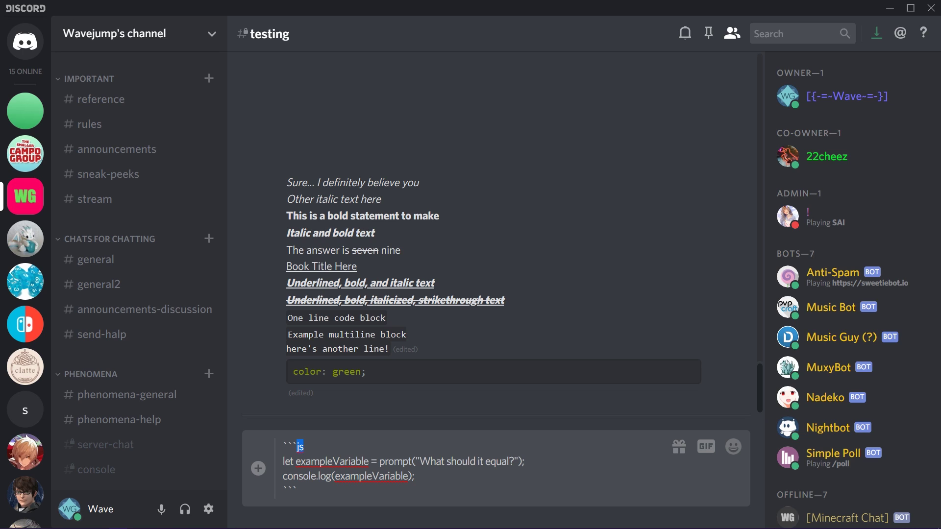
key("Right")
key("Return")
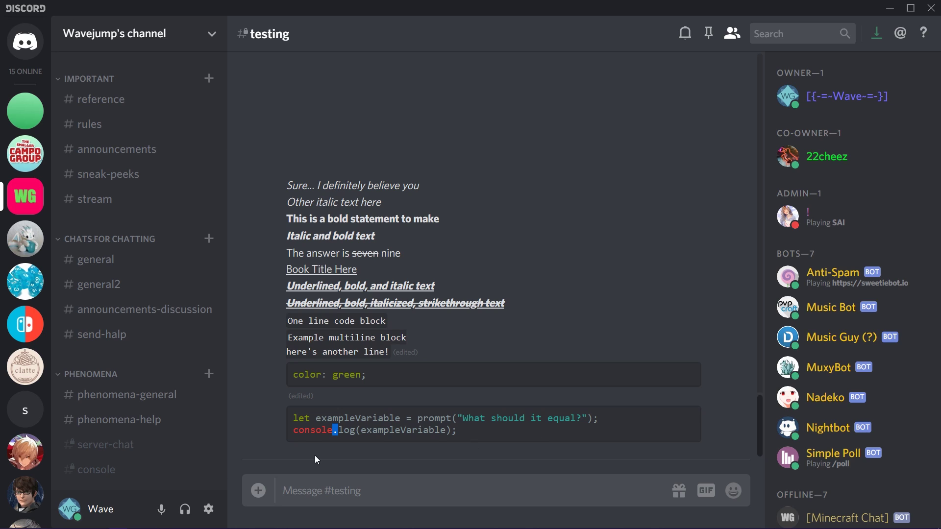
Select the word 'let' and the prompt string in the posted JavaScript code
double_click(299, 419)
left_click(488, 428)
left_click_drag(457, 418, 587, 418)
left_click(565, 470)
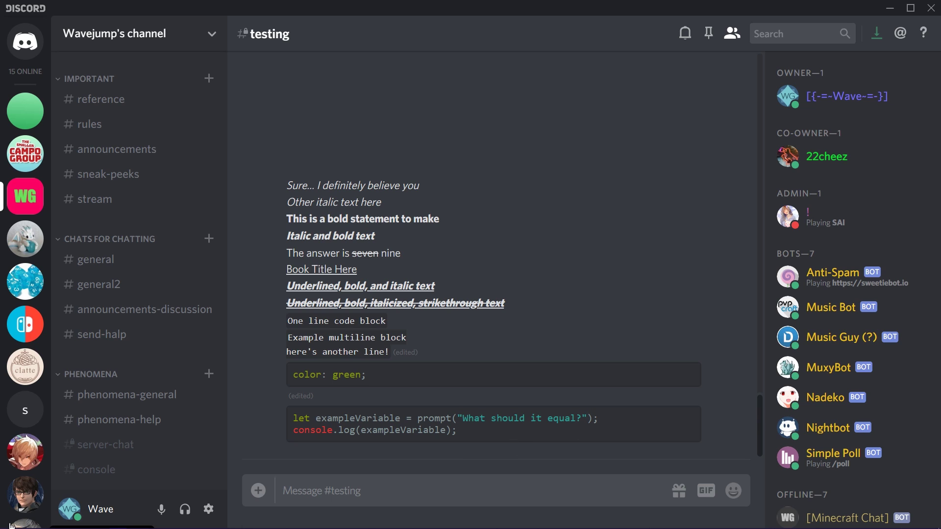
Type a ```html opening fence in the message box and start a new line
mouse_move(496, 528)
type("```html")
key("shift+Return")
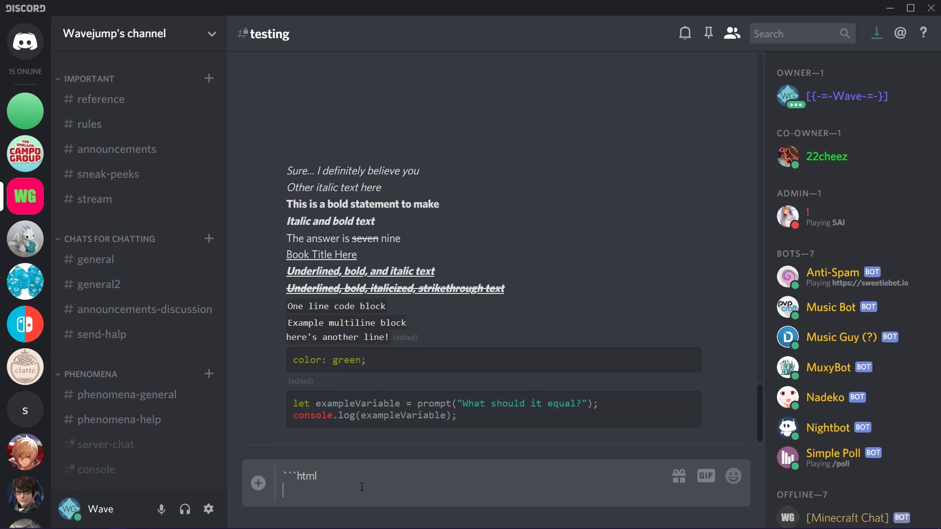